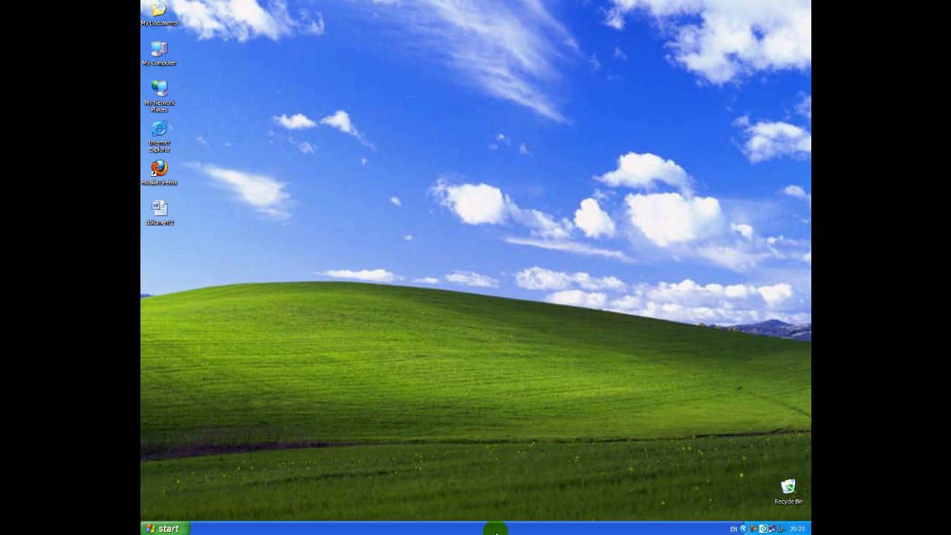
Open the Word document dokument1 from the desktop
double_click(168, 215)
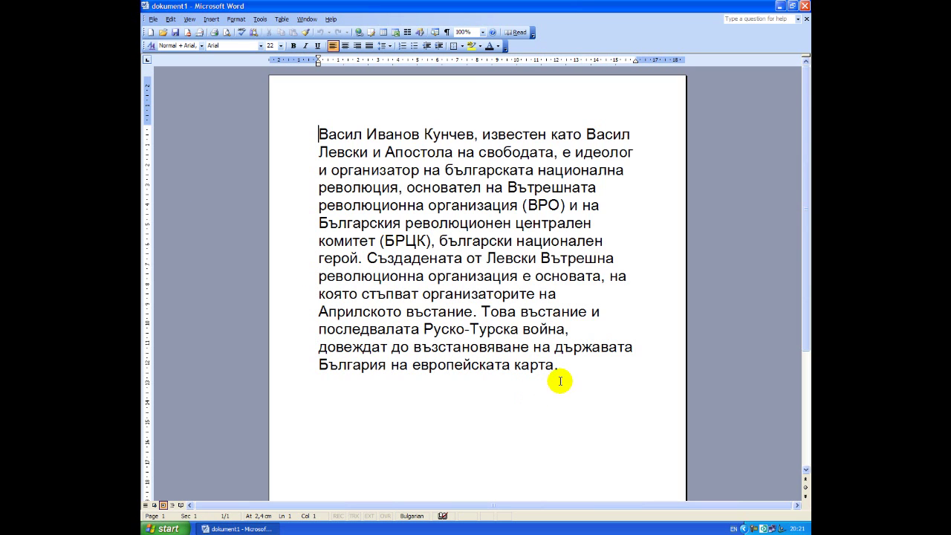
Select the entire text of the document and change its font to Calibri
left_click_drag(588, 378, 372, 151)
left_click(371, 152)
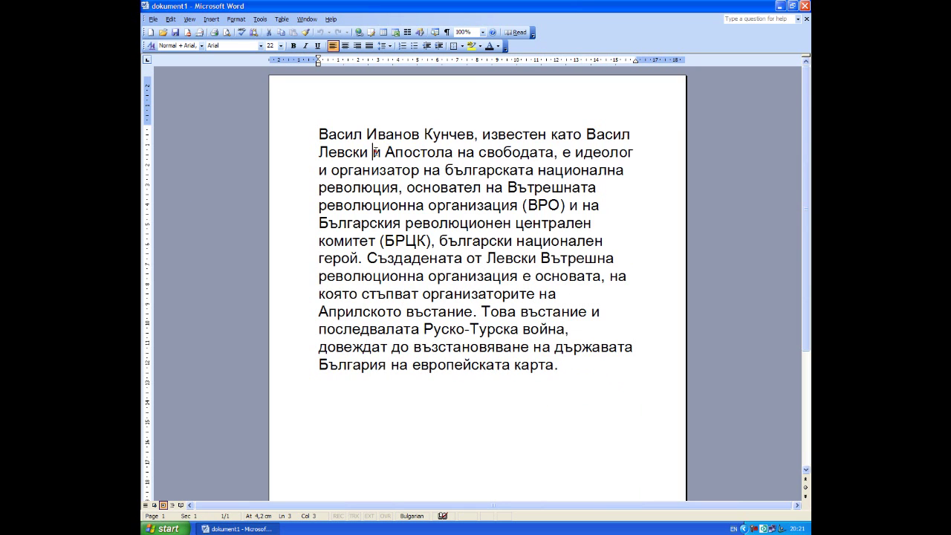
left_click(591, 361, "shift")
key("ctrl+a")
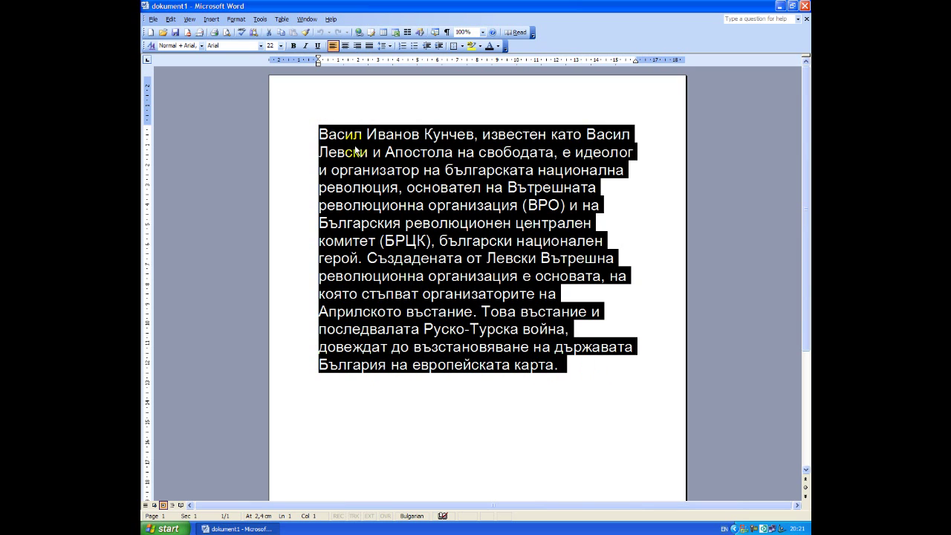
left_click(260, 46)
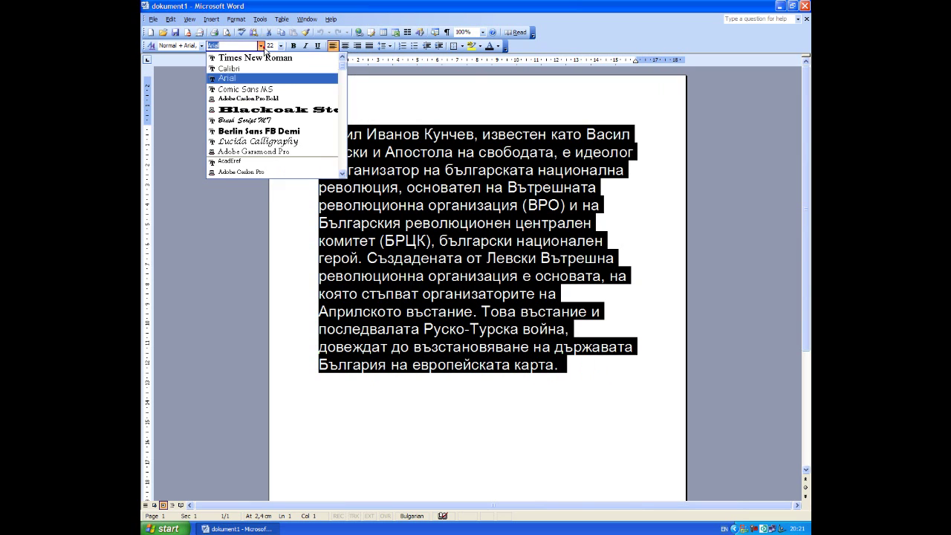
mouse_move(343, 67)
left_mouse_down()
mouse_move(343, 107)
mouse_move(336, 68)
left_mouse_up()
left_click(301, 67)
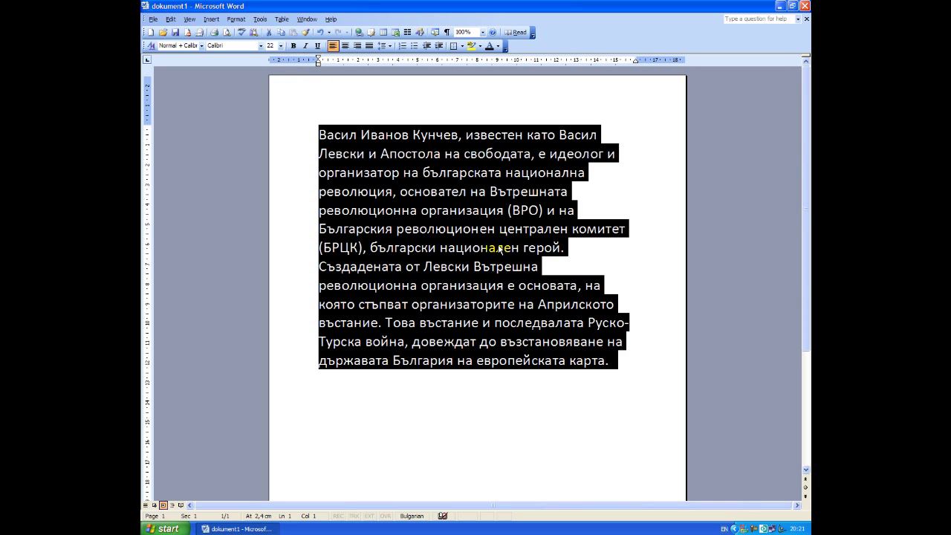
Change the font of the whole text to Times New Roman and deselect it
left_click(261, 46)
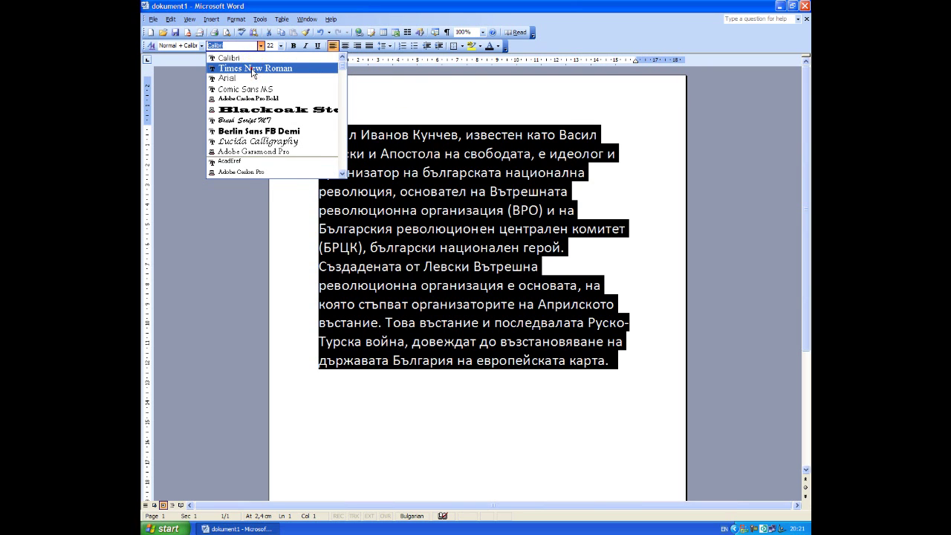
left_click(254, 68)
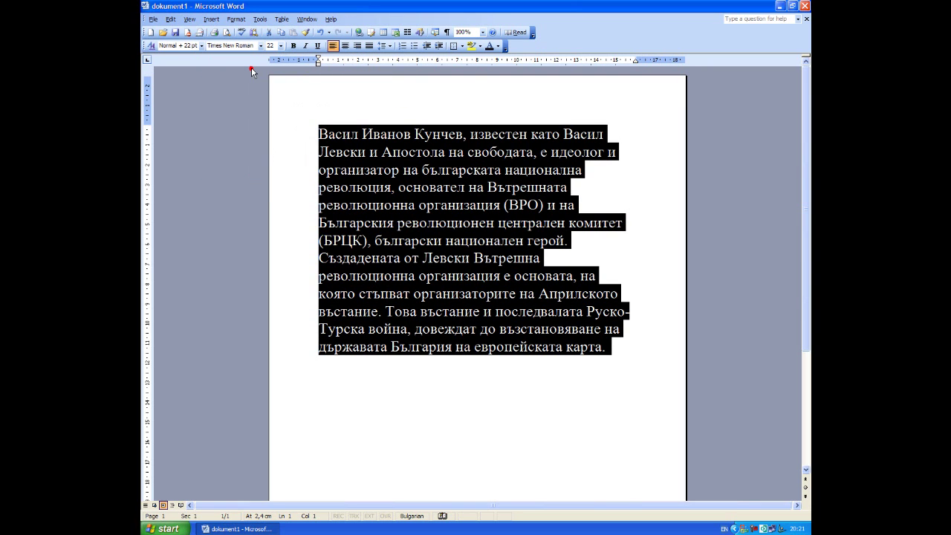
left_click(615, 347)
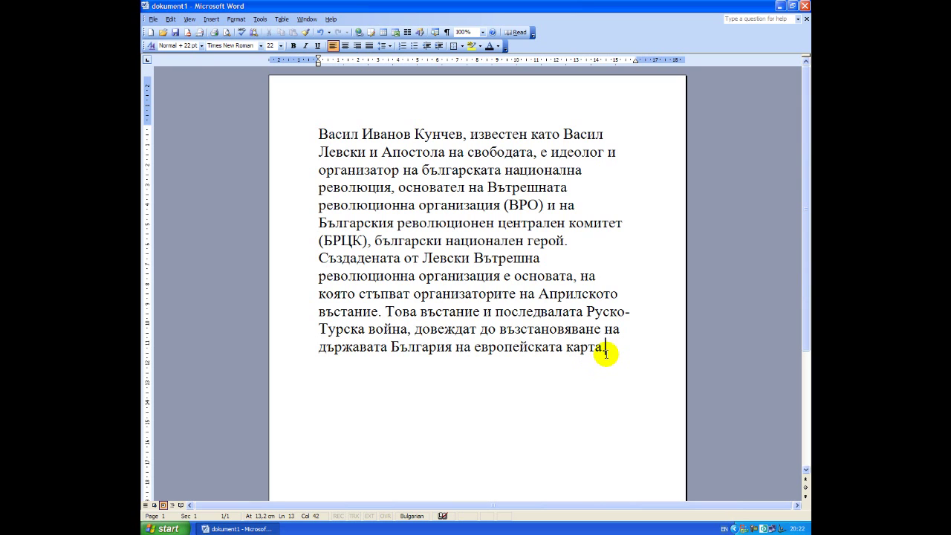
Select the whole paragraph again, set its font to Arial and deselect it
left_click_drag(606, 350, 303, 133)
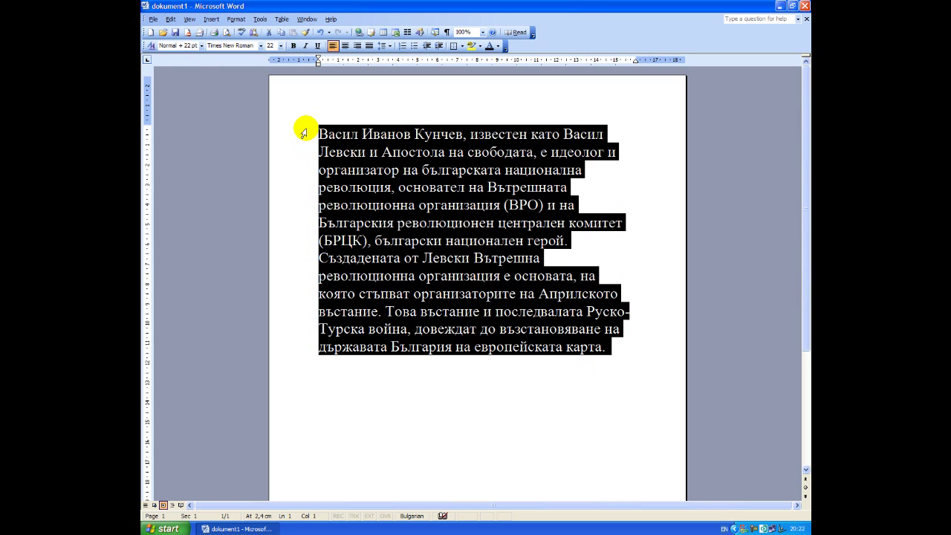
left_click(260, 45)
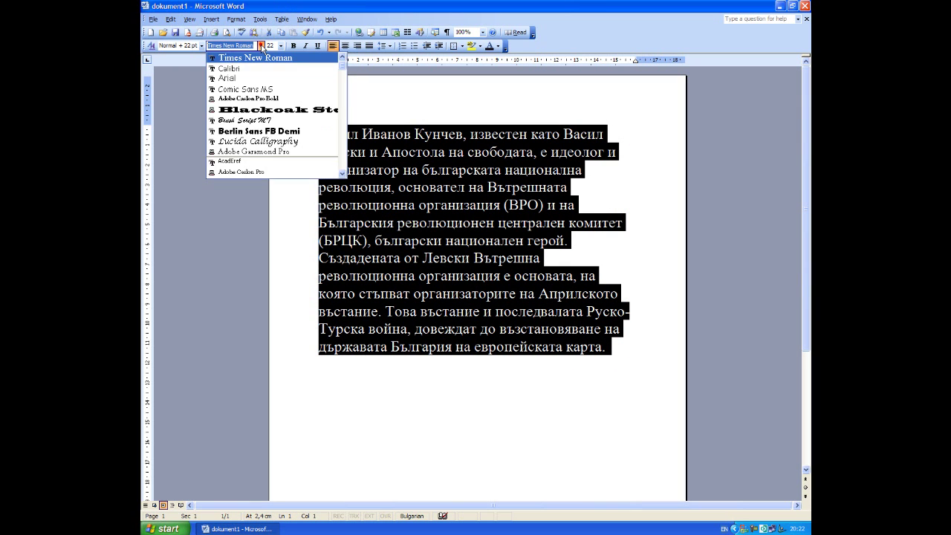
left_click(255, 78)
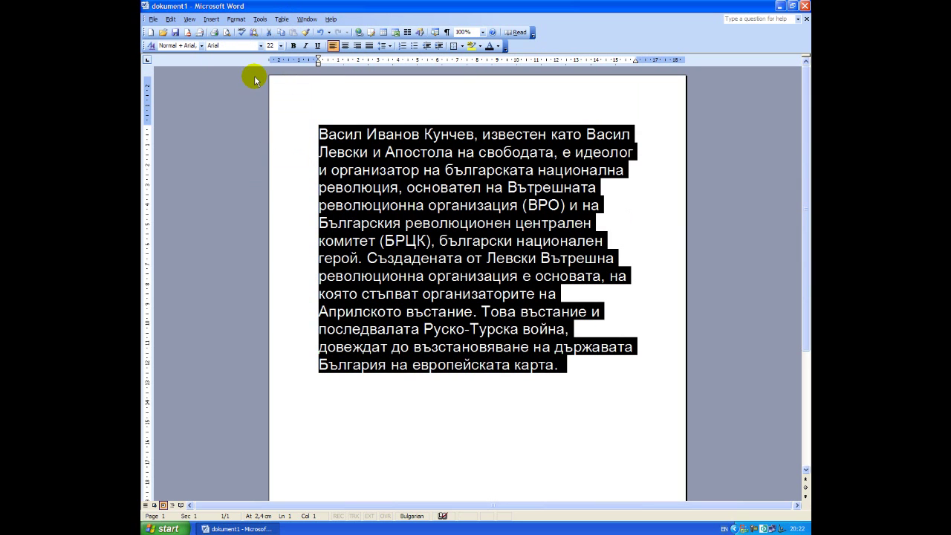
left_click(582, 367)
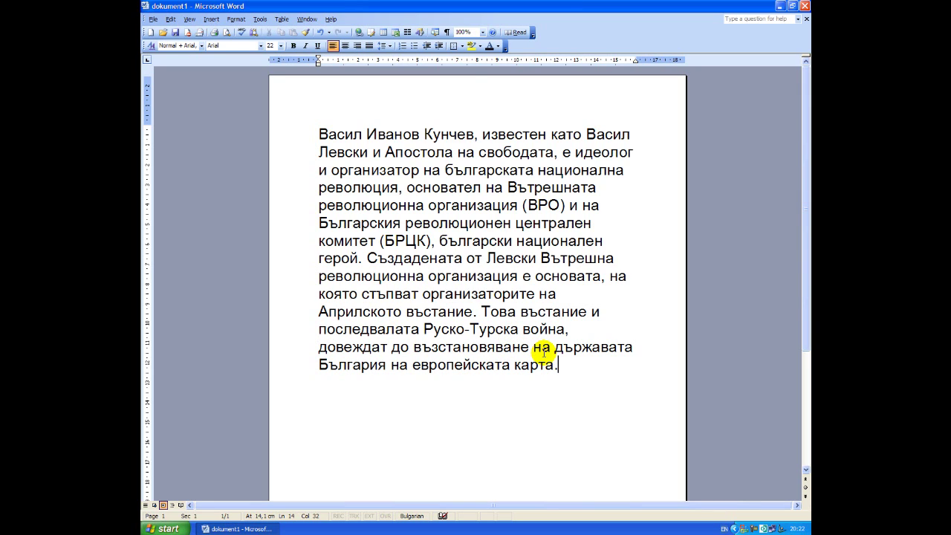
Make the last sentence, starting with "Това въстание", bold
left_click_drag(577, 377, 494, 312)
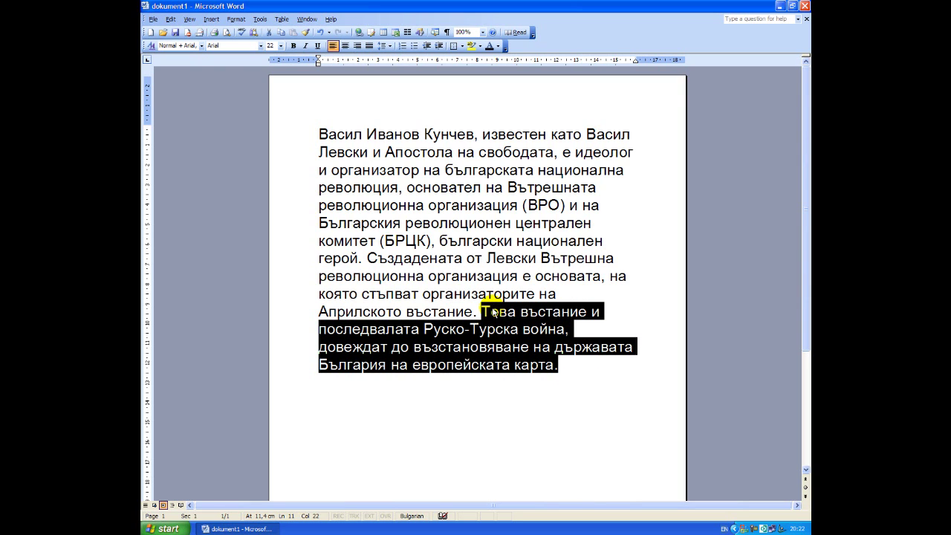
left_click(294, 47)
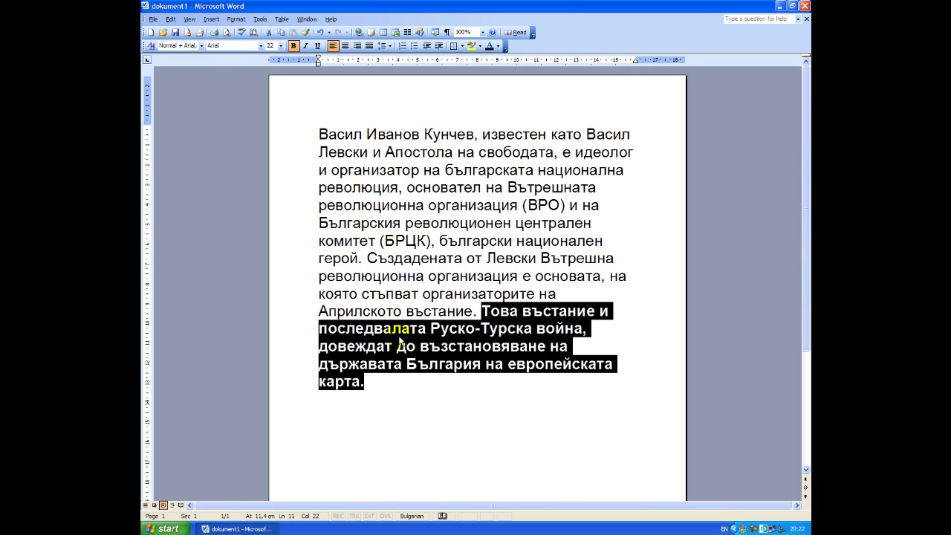
left_click(419, 383)
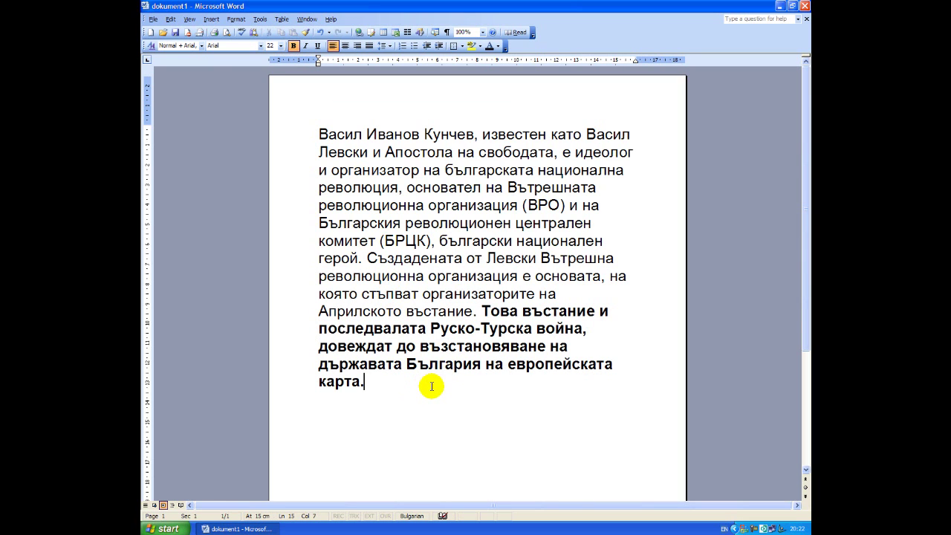
Remove the bold formatting from the last sentence of the paragraph
left_click_drag(364, 381, 477, 311)
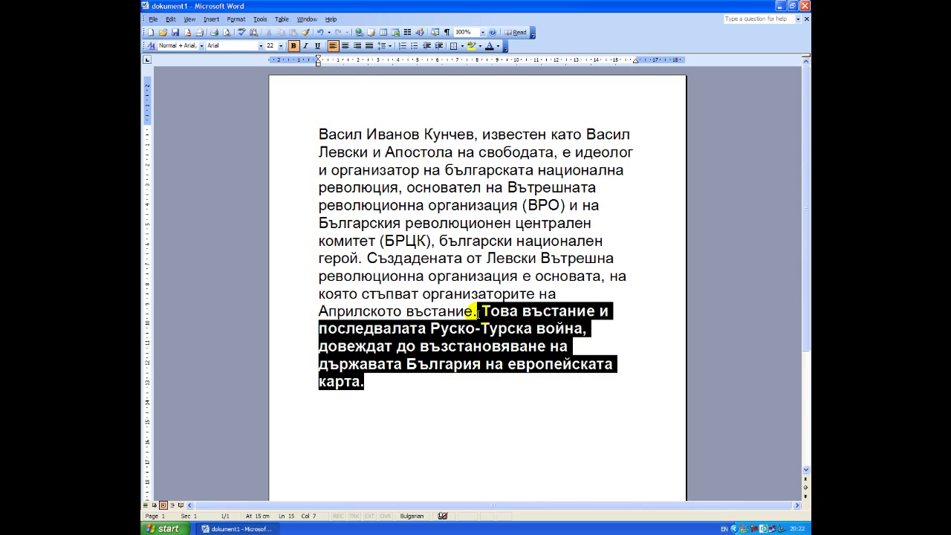
left_click(294, 47)
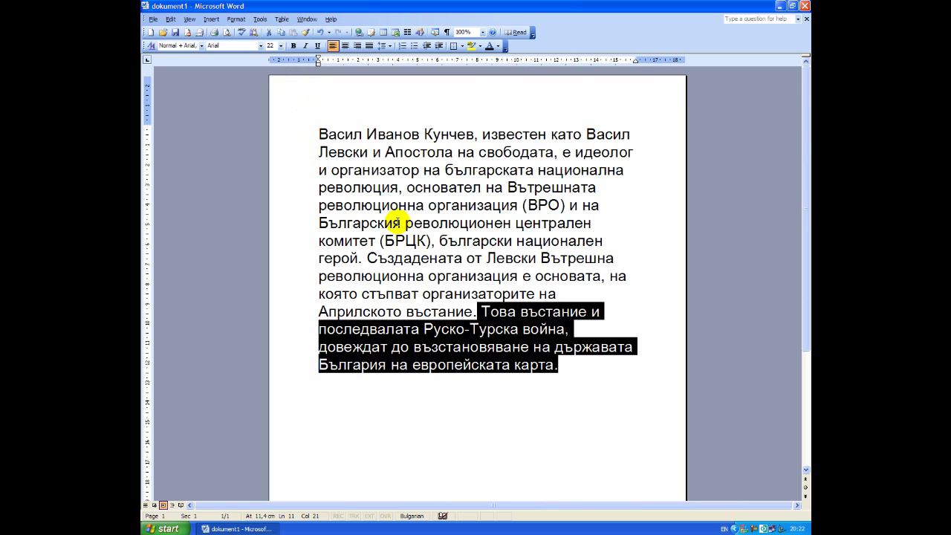
left_click(593, 381)
Make the last sentence, starting with "Това въстание", italic
left_click_drag(559, 364, 482, 312)
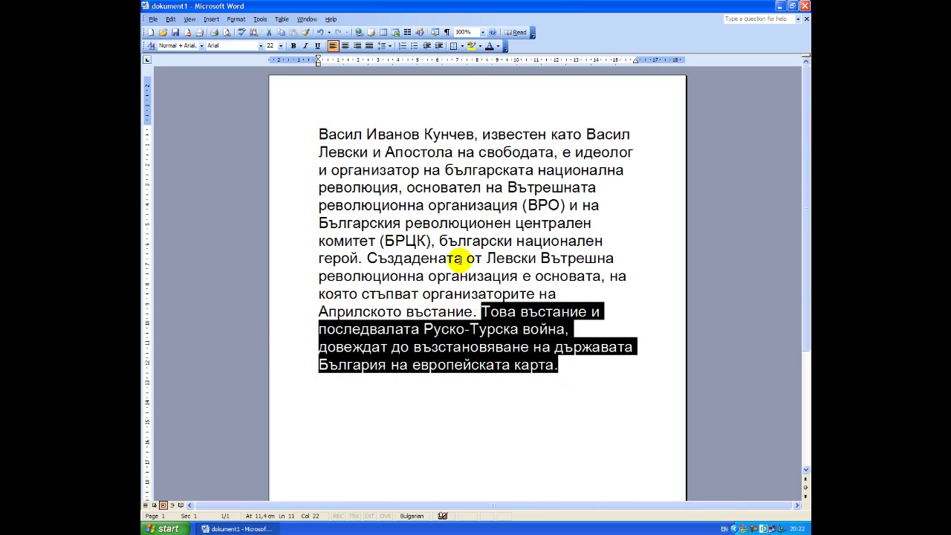
left_click(306, 48)
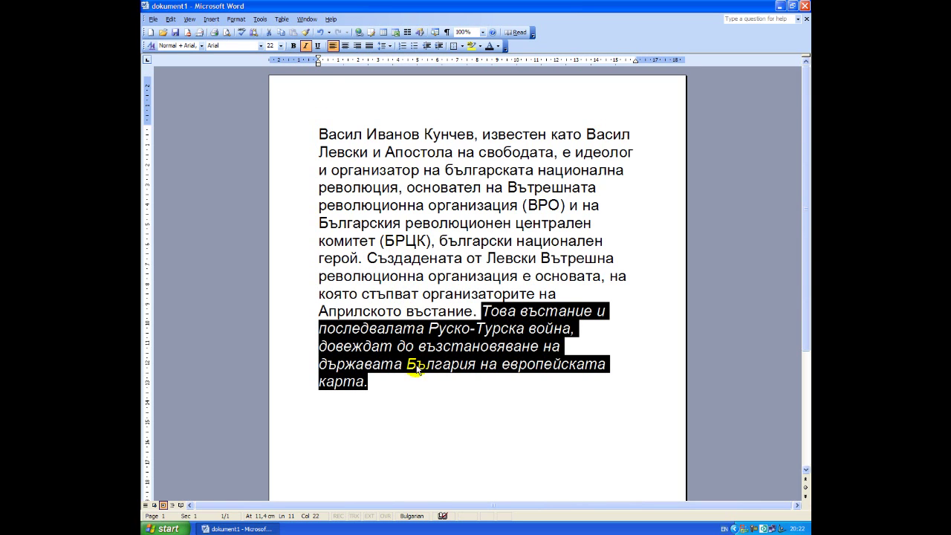
left_click(425, 387)
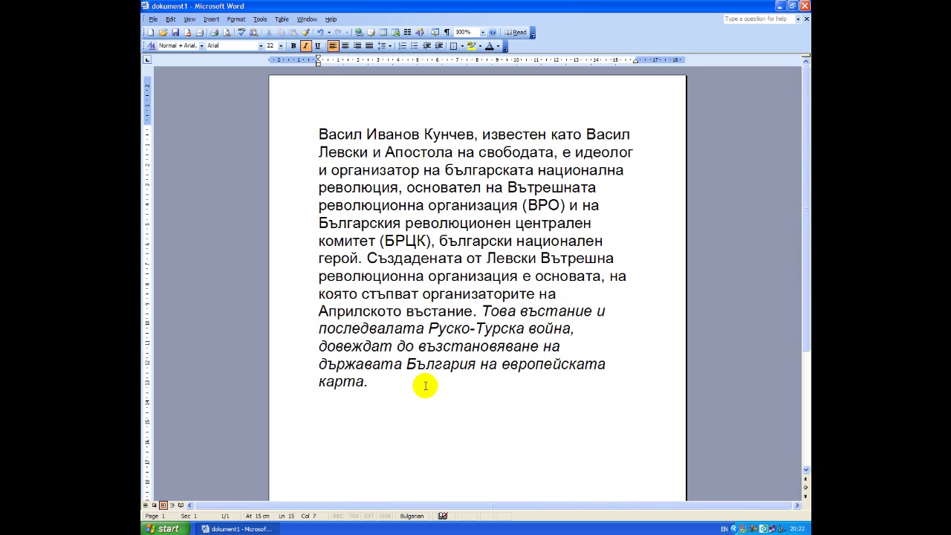
Remove the italic formatting from the last sentence of the paragraph
left_click_drag(426, 386, 482, 311)
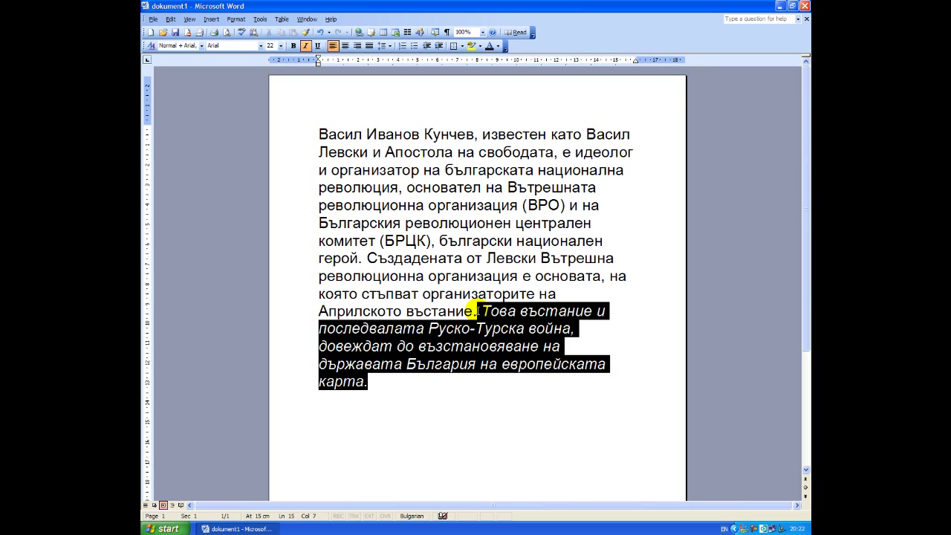
left_click(305, 46)
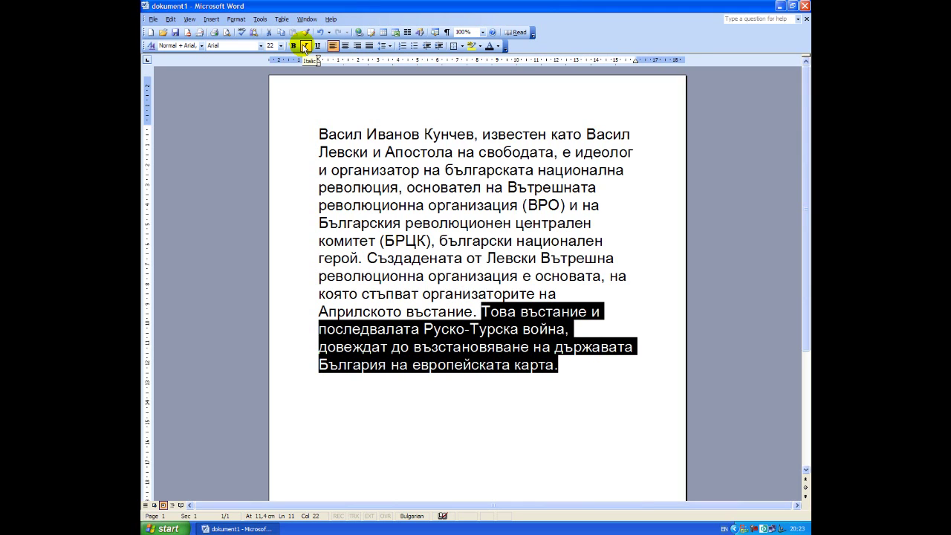
left_click(570, 374)
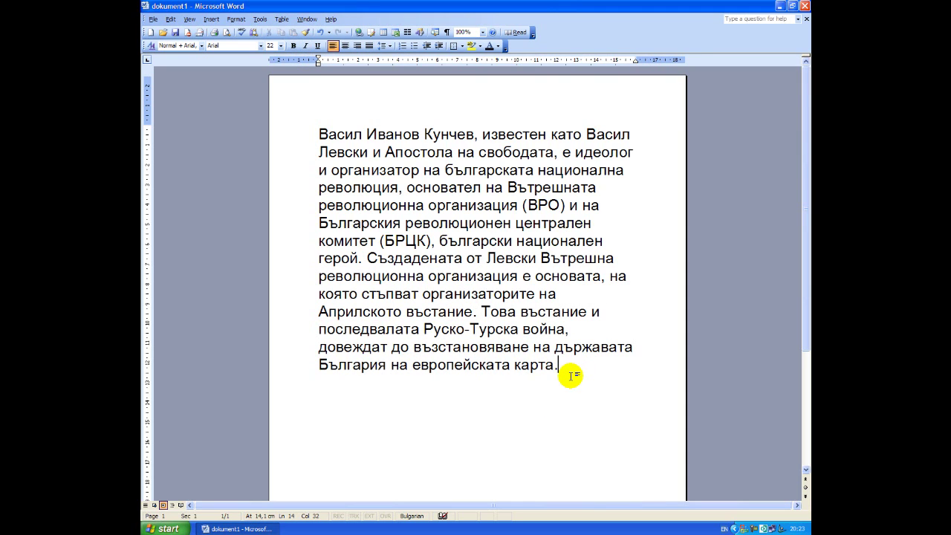
Underline the last sentence, starting with "Това въстание"
left_click_drag(569, 376, 494, 316)
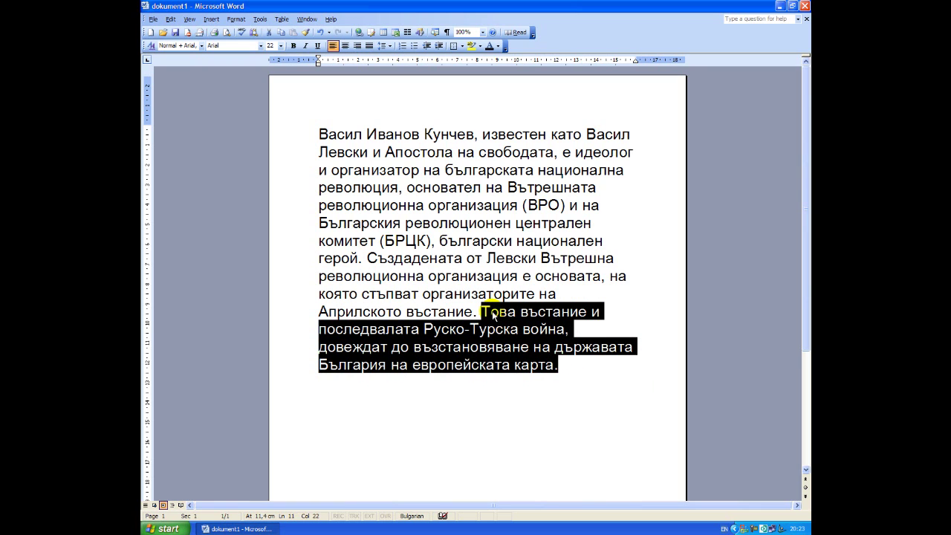
left_click(318, 46)
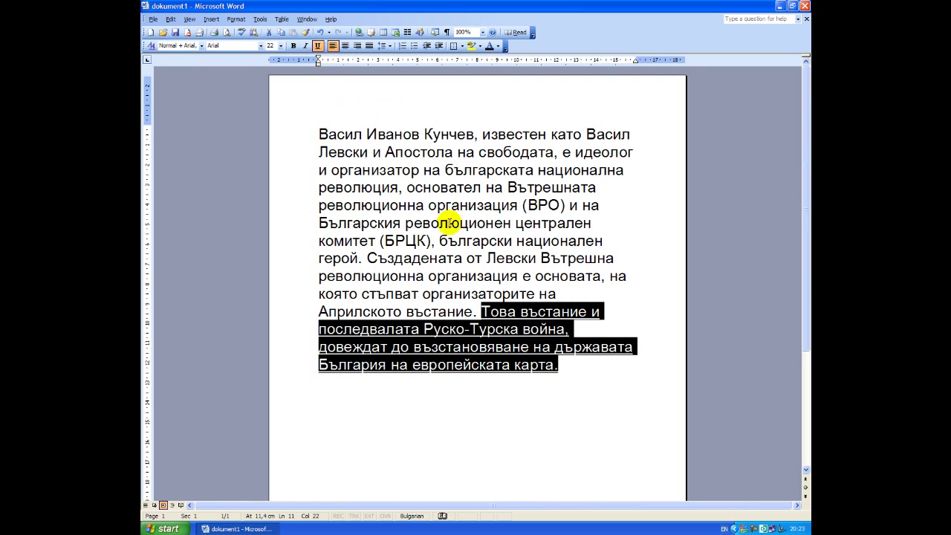
left_click(572, 369)
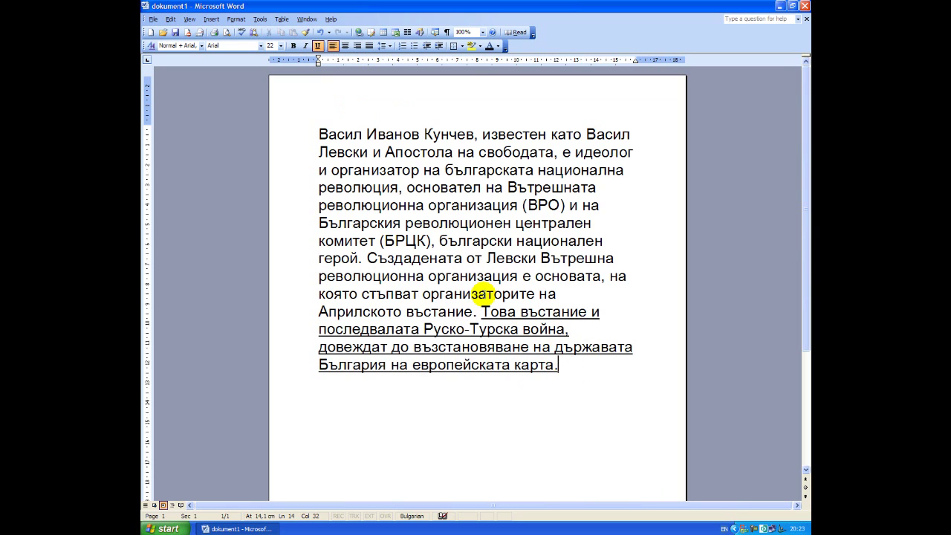
Remove the underline from the last sentence of the paragraph
left_click_drag(572, 375, 482, 308)
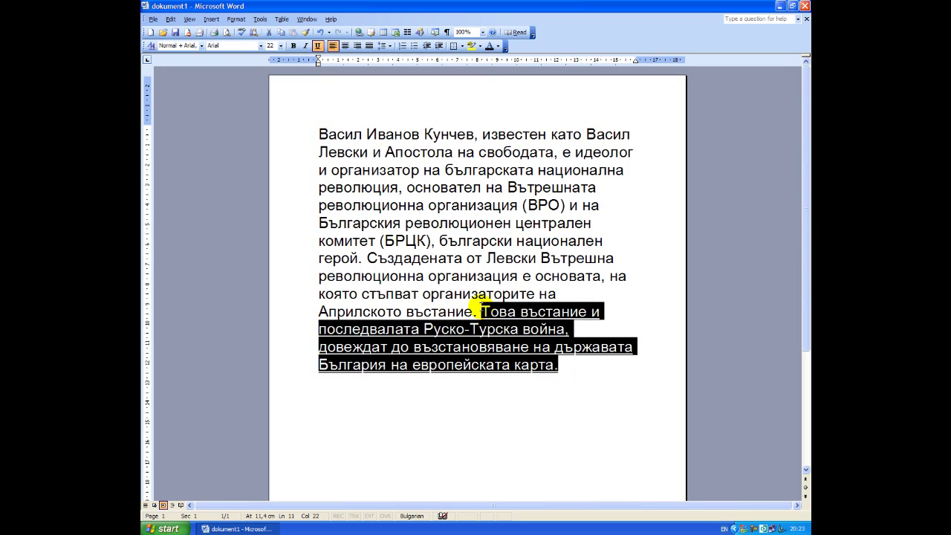
left_click(318, 46)
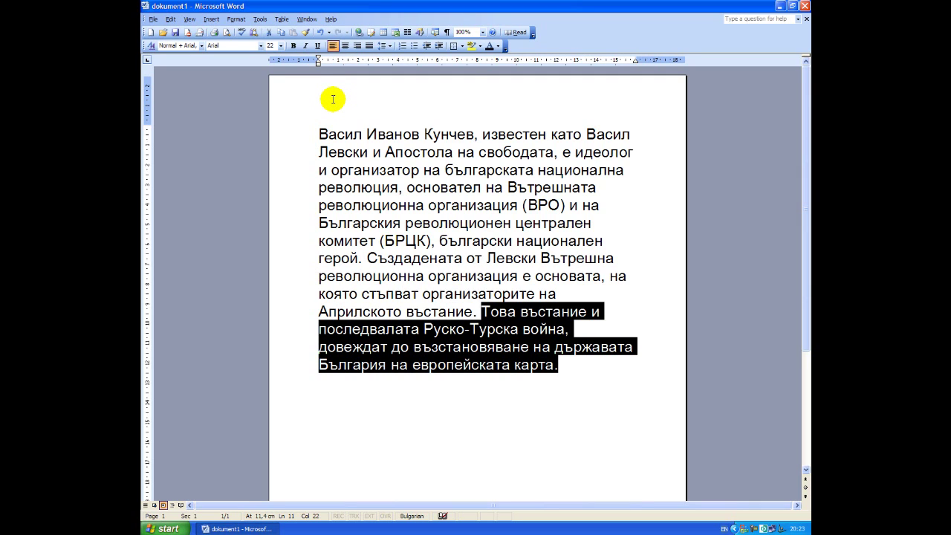
left_click(584, 376)
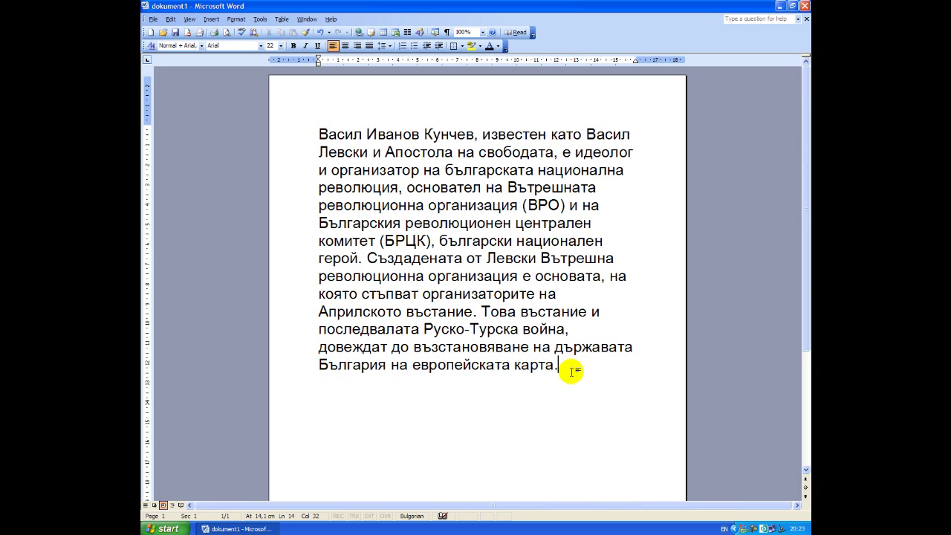
Select the entire paragraph and set its font size to 20
left_click_drag(597, 383, 319, 124)
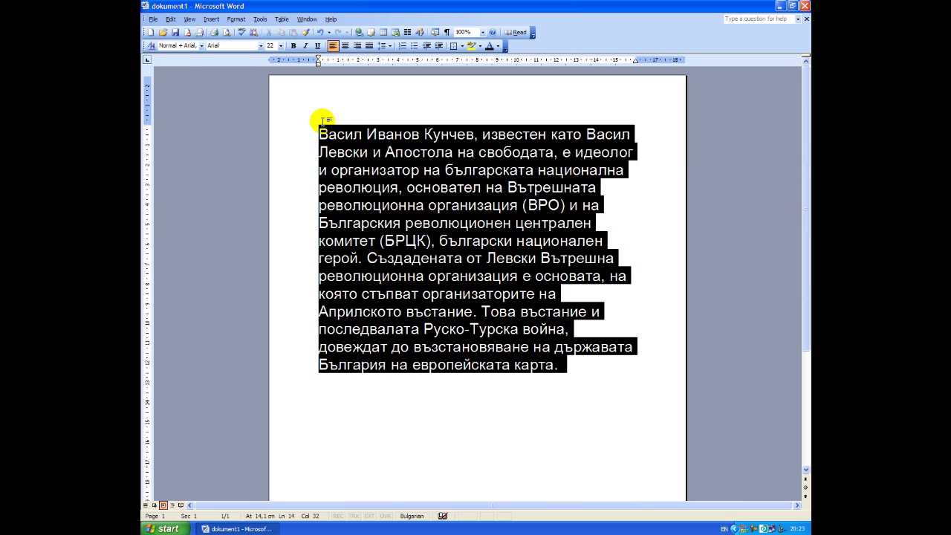
left_click(281, 45)
left_click_drag(280, 70, 278, 89)
left_click(271, 97)
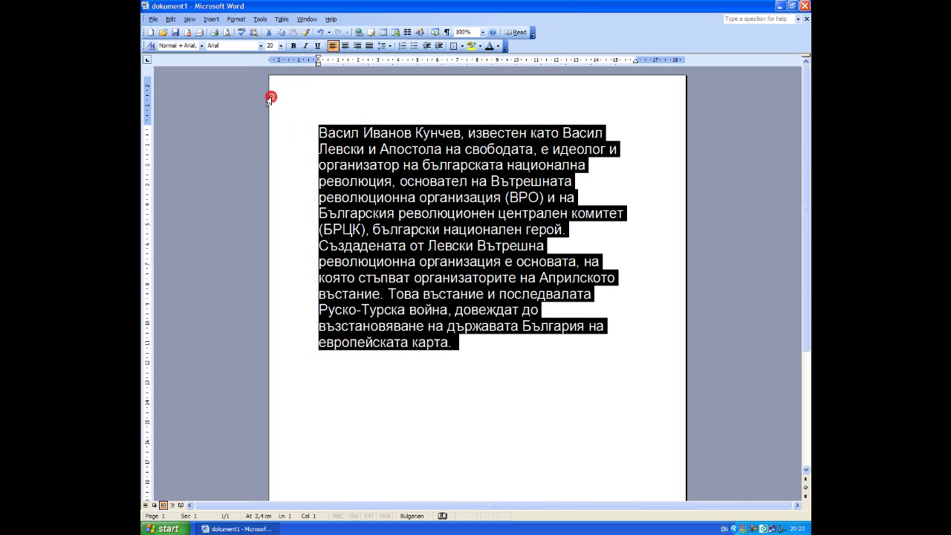
left_click(482, 356)
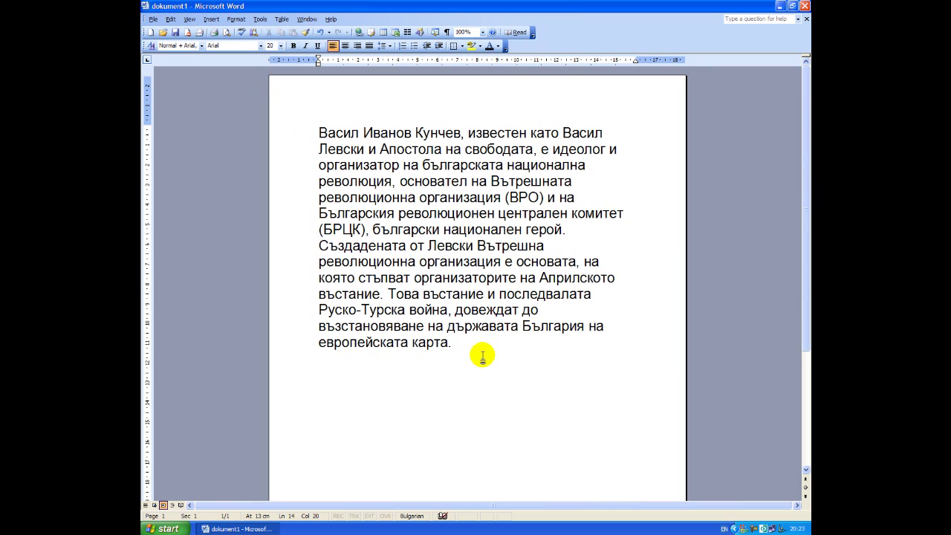
Select the entire paragraph and change its font colour to bright pink (magenta)
left_click_drag(471, 352, 304, 135)
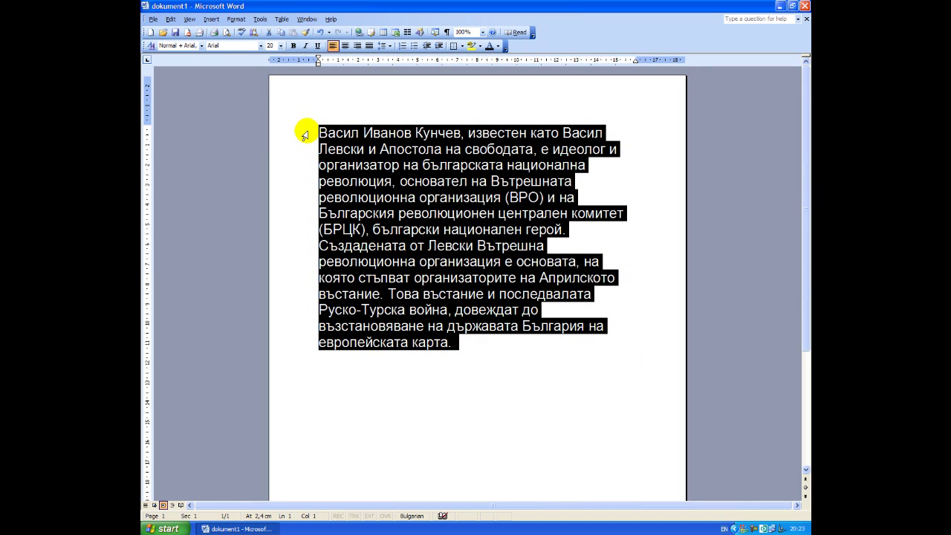
left_click(501, 46)
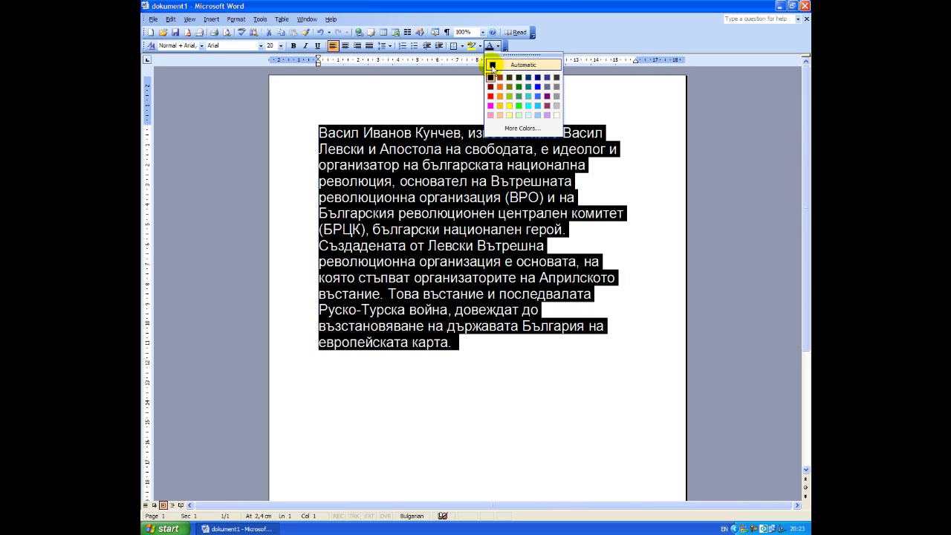
left_click(493, 106)
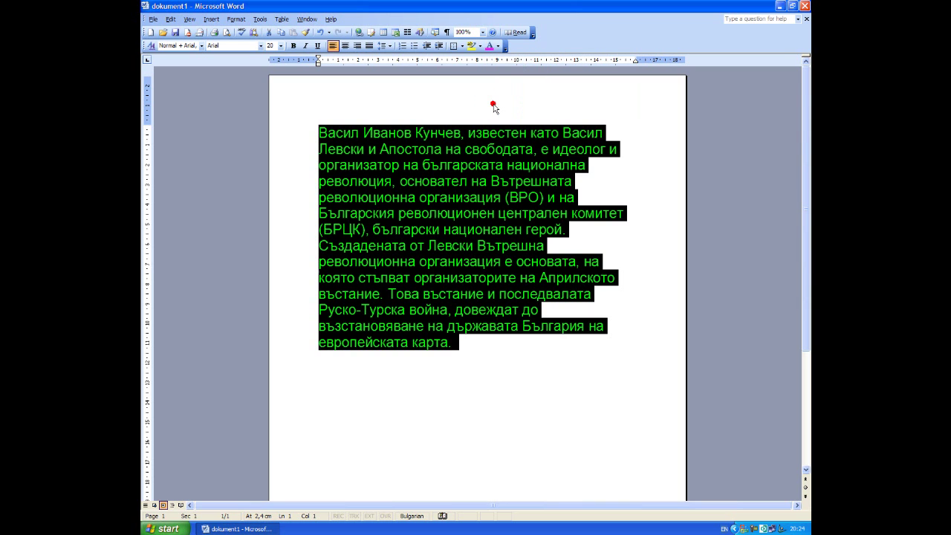
left_click(475, 368)
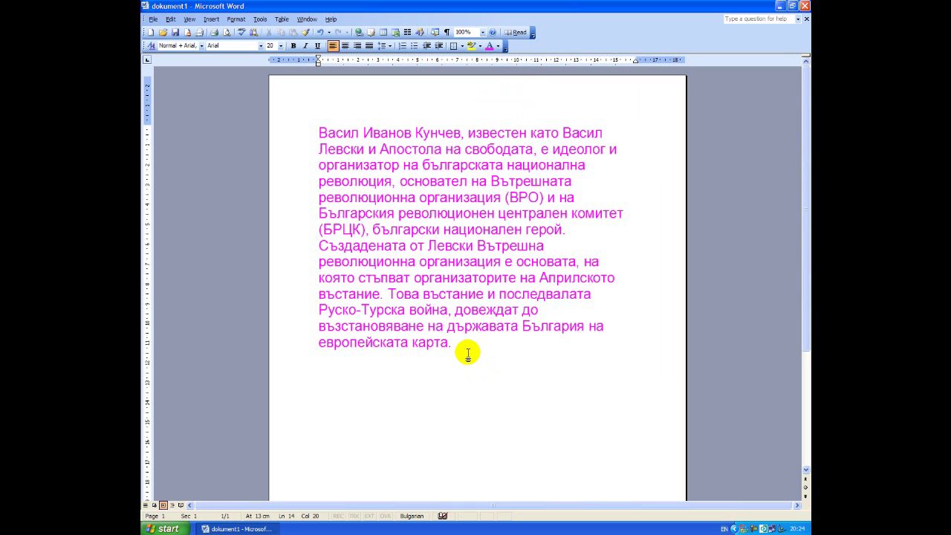